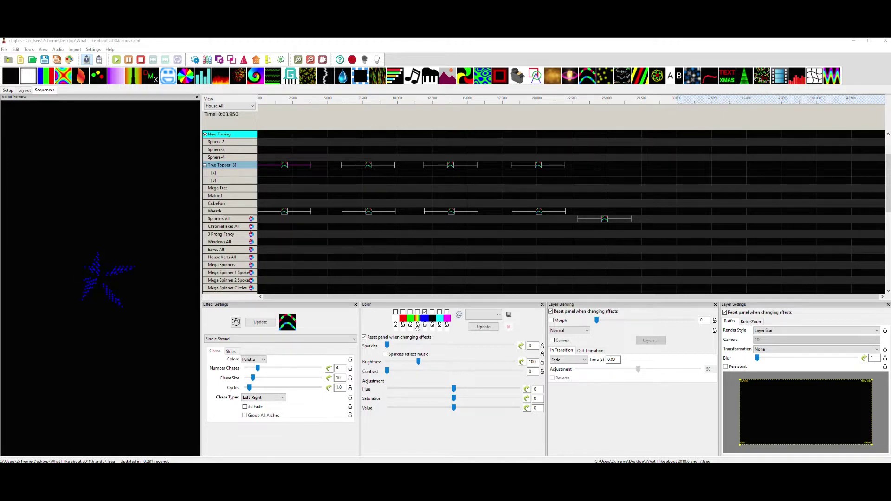
Step: Bring the Notepad list of 2019.6 and 2019.7 changes into view, and return to xLights
drag(890, 153, 737, 140)
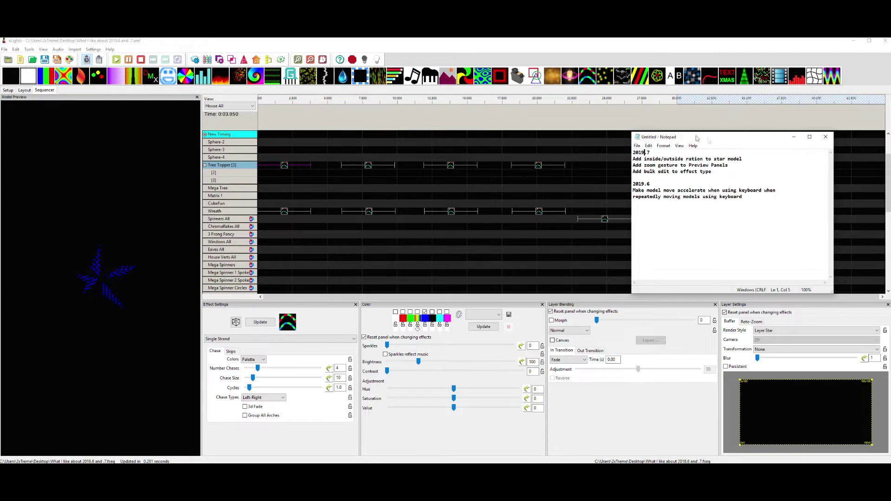
key(alt+Tab)
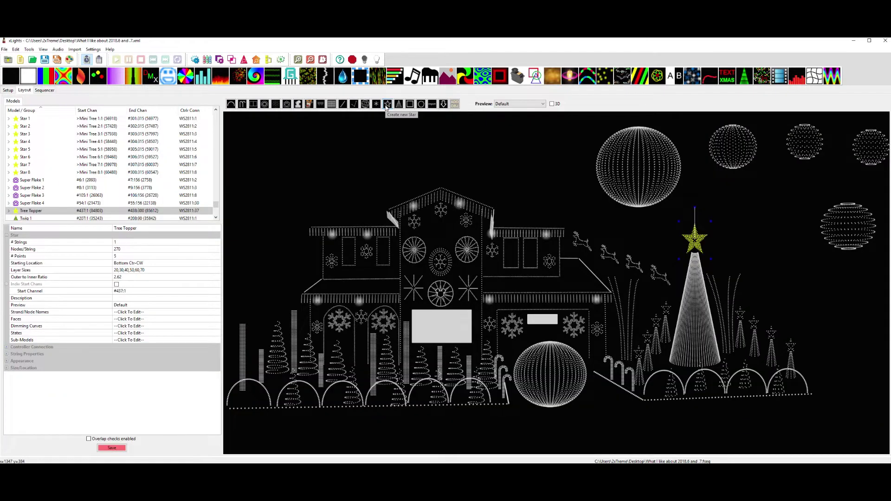
Step: Add a star model in the empty sky above the house's left roof and raise its Outer to Inner Ratio
click(309, 156)
drag(317, 169, 341, 186)
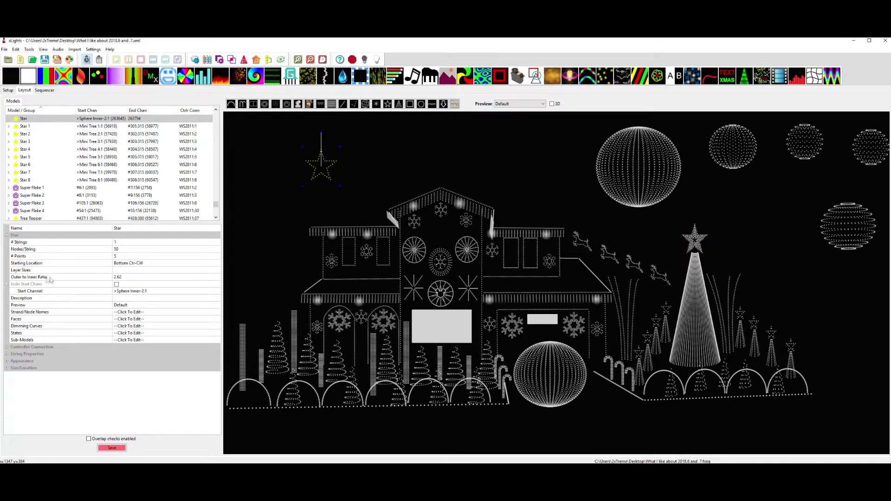
click(215, 278)
click(216, 277)
click(216, 277)
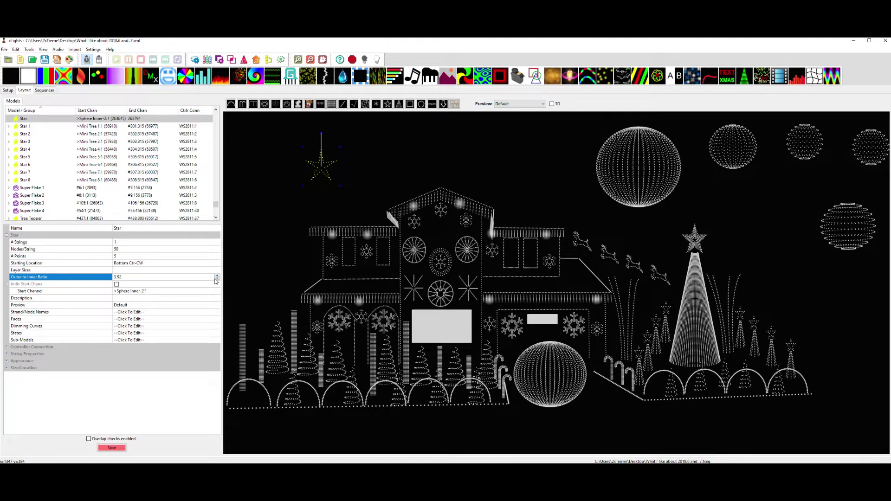
Step: Lower the new star's Outer to Inner Ratio, and raise it again for thinner points
click(217, 279)
click(216, 279)
click(217, 279)
click(217, 279)
click(217, 279)
click(217, 275)
click(217, 276)
click(217, 275)
click(217, 276)
click(217, 276)
click(217, 276)
Step: Select the four spheres in the upper right sky and move them together slightly to the left
click(559, 166)
drag(582, 115, 832, 218)
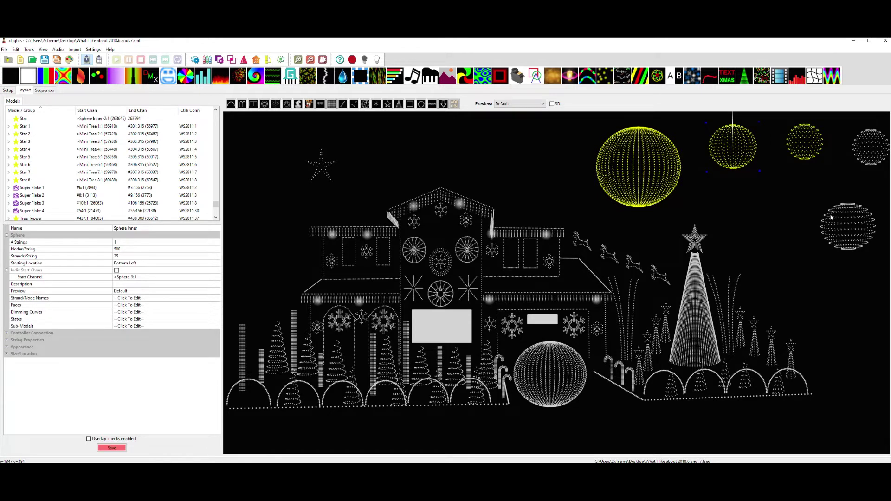
ctrl+click(872, 150)
drag(872, 149, 643, 161)
drag(726, 273, 848, 148)
Step: Select the large sphere and the two smaller ones beside it, and nudge them left in small increments
drag(563, 114, 817, 216)
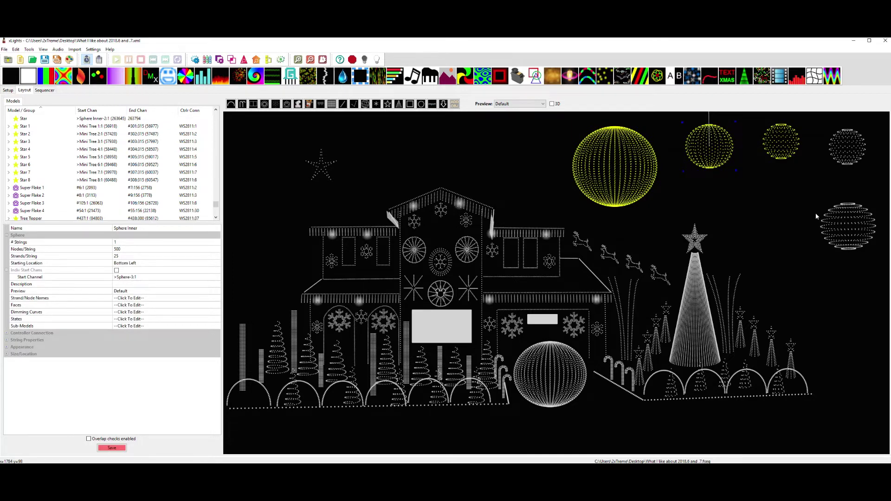
key(Left)
key(Left)
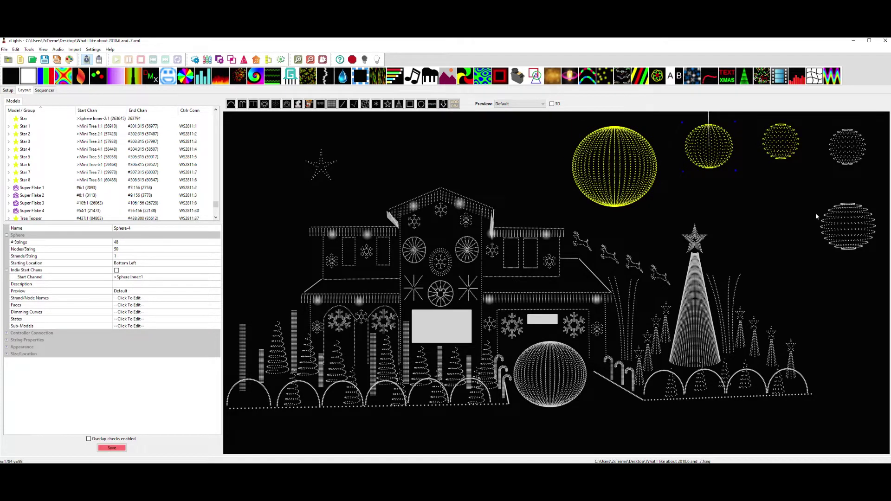
key(Left)
key(Left)
key(Left)
key(Left)
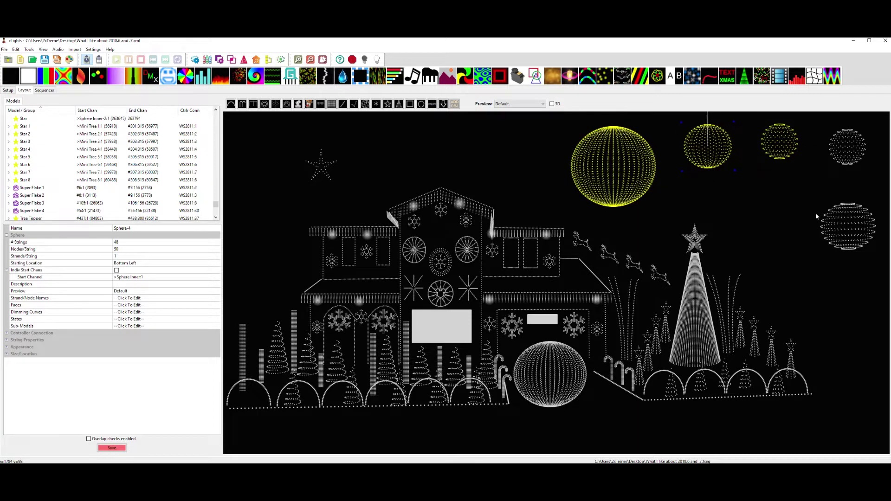
key(Left)
key(Left)
key(Left)
key(Left)
key(Left)
key(Left)
key(Left)
key(Left)
key(Left)
key(Left)
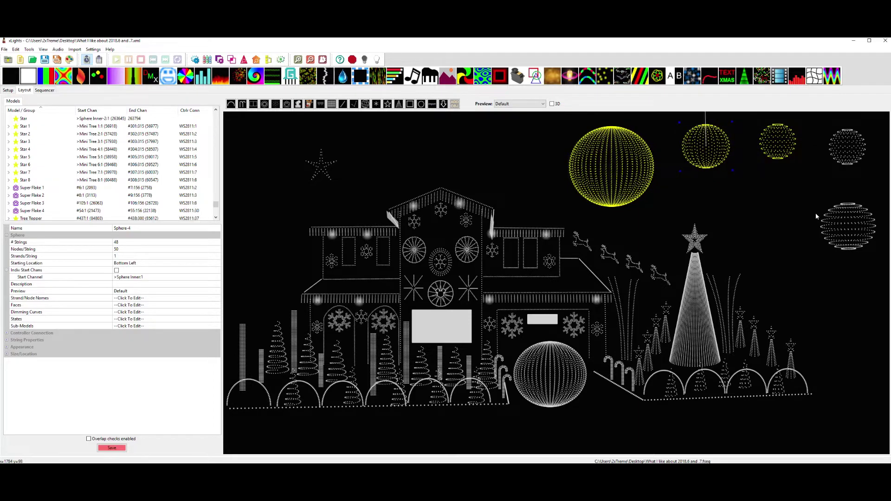
key(Left)
key(Left)
key(Left)
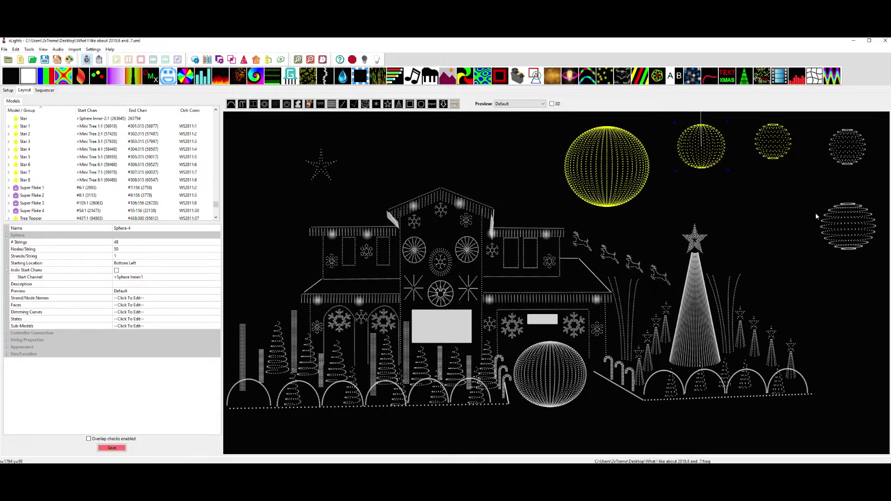
key(Left)
key(Left)
key(Left)
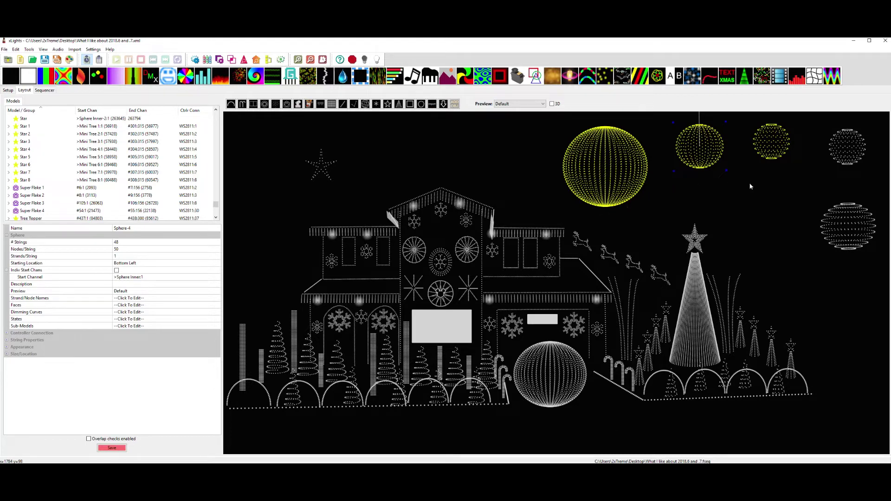
Step: Move the three selected spheres with accelerating nudges across the sky to the far left of the layout
key(Left)
key(Left)
key(Left)
key(Left)
key(Left)
key(Left)
key(Left)
key(Left)
key(Left)
key(Left)
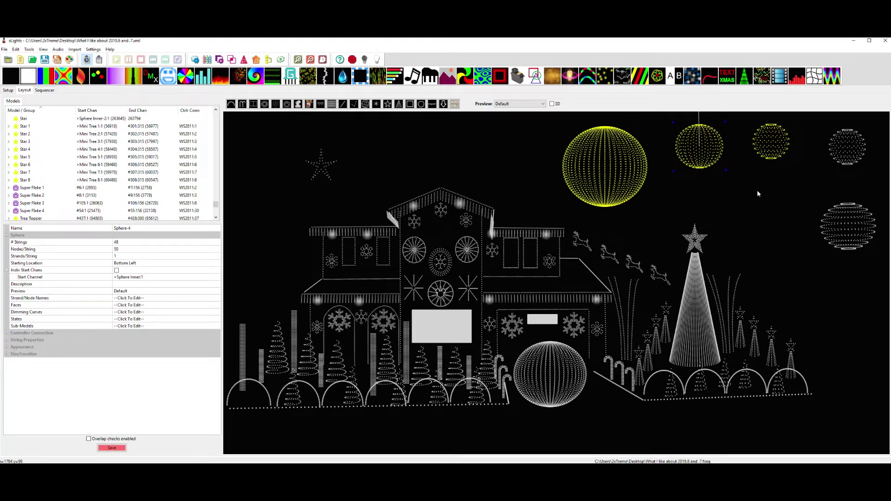
key(Left)
key(Left)
key(Left)
key(Left)
key(Left)
key(Left)
key(Left)
key(Left)
key(Left)
key(Left)
key(Left)
key(Left)
key(Left)
key(Left)
key(Left)
key(Left)
key(Left)
key(Left)
key(Left)
key(Left)
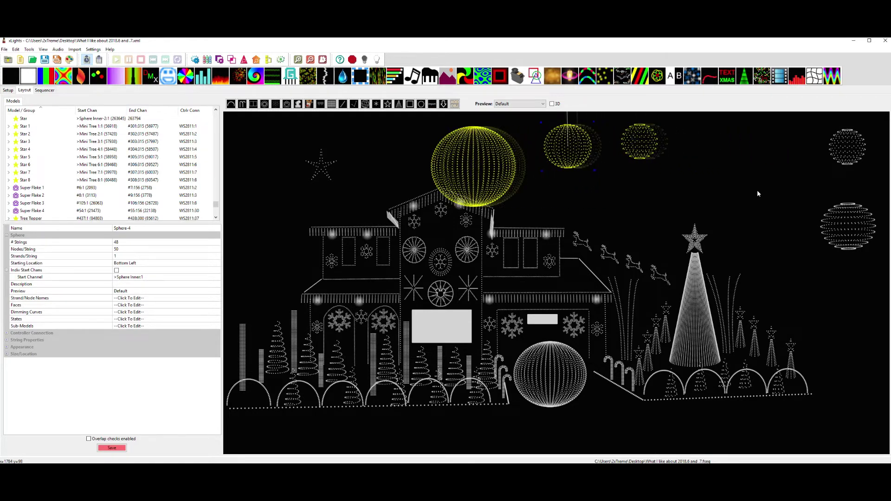
key(Left)
key(Left)
key(Left)
key(Left)
key(Left)
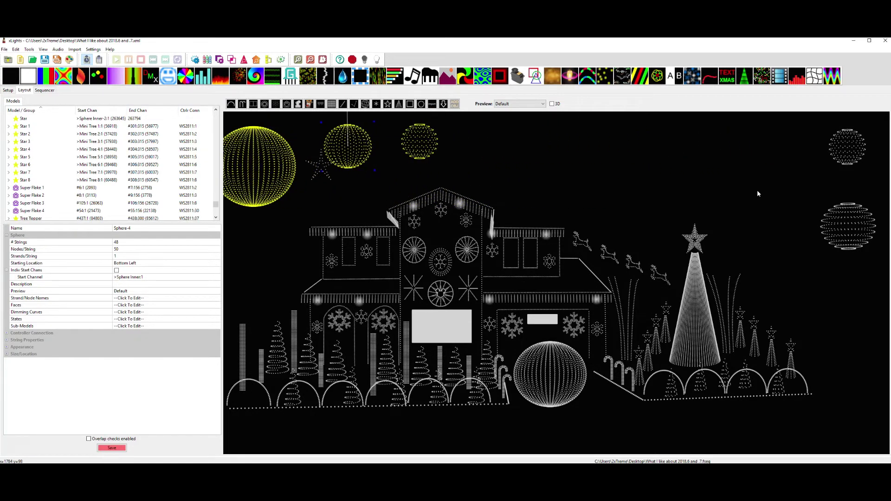
key(Left)
key(Left)
key(Left)
Step: Move the three selected spheres back right until they sit beside the two remaining spheres
key(Right)
key(Right)
key(Right)
key(Right)
key(Right)
key(Right)
key(Right)
key(Right)
key(Right)
key(Right)
key(Right)
key(Right)
key(Right)
key(Right)
key(Right)
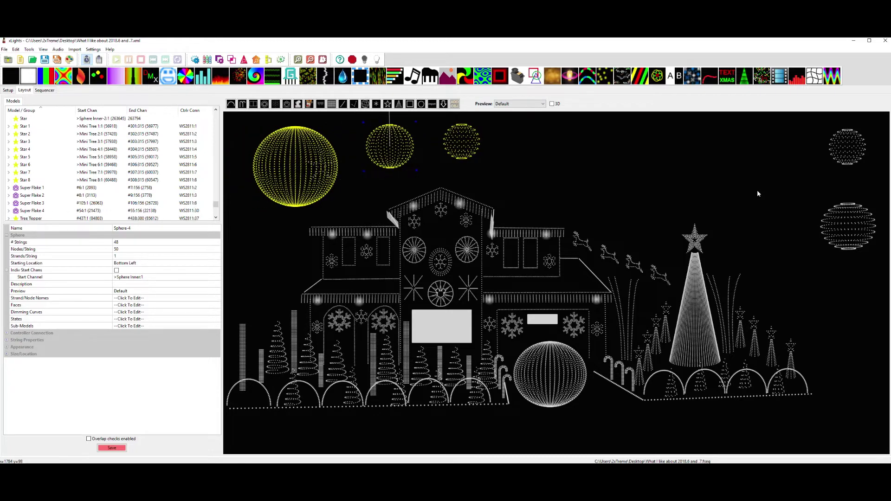
key(Right)
key(Right)
key(Right)
key(Right)
key(Right)
key(Right)
key(Right)
key(Right)
key(Right)
key(Right)
key(Right)
key(Right)
key(Right)
key(Right)
key(Right)
key(Right)
key(Right)
key(Right)
key(Right)
key(Right)
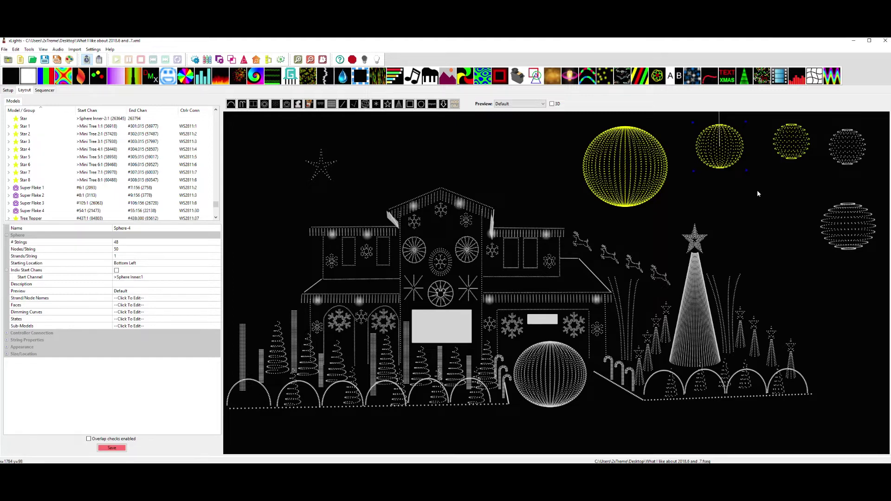
Step: Select the four arches in front of the mega tree together with the spiral trees, and nudge them right
click(769, 214)
drag(819, 359, 643, 425)
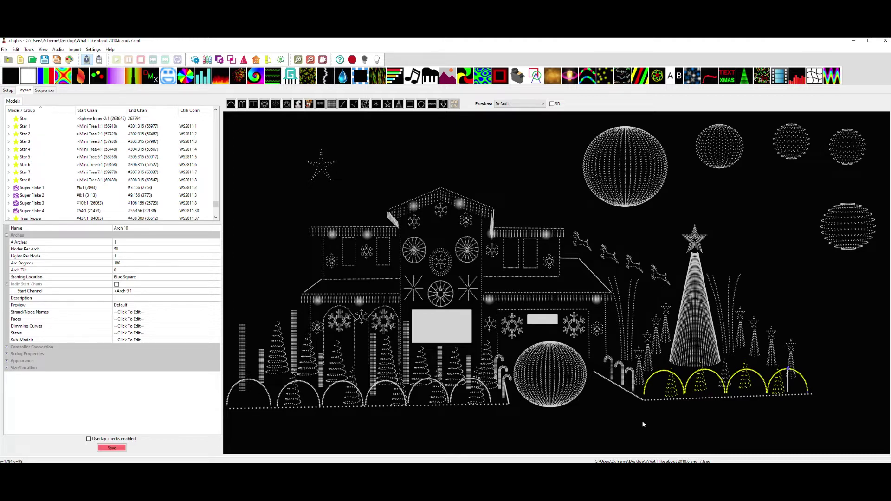
key(Right)
key(Right)
key(Right)
key(Right)
key(Right)
key(Right)
key(Right)
key(Right)
key(Right)
key(Right)
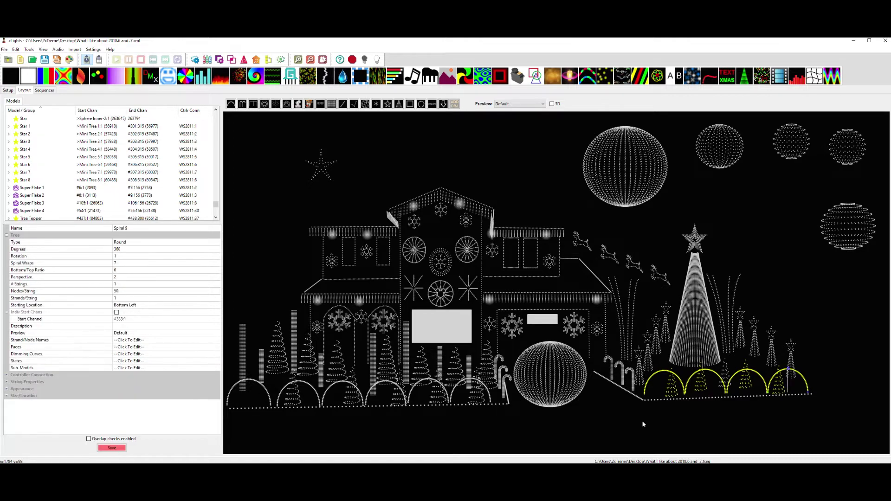
Step: Nudge the selected arches and spiral trees back to the left
key(Left)
key(Left)
key(Left)
key(Left)
key(Left)
key(Left)
key(Left)
key(Left)
key(Left)
key(Left)
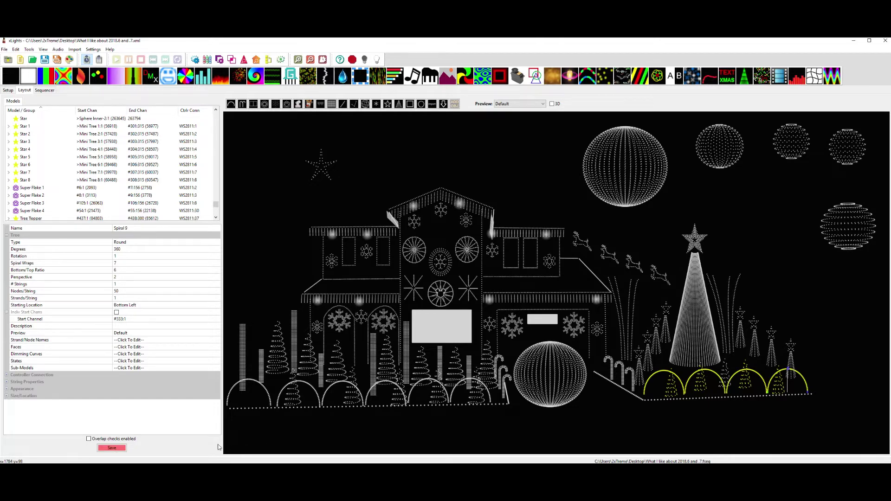
Step: Save the layout changes and return to the sequencer view
click(112, 448)
click(44, 91)
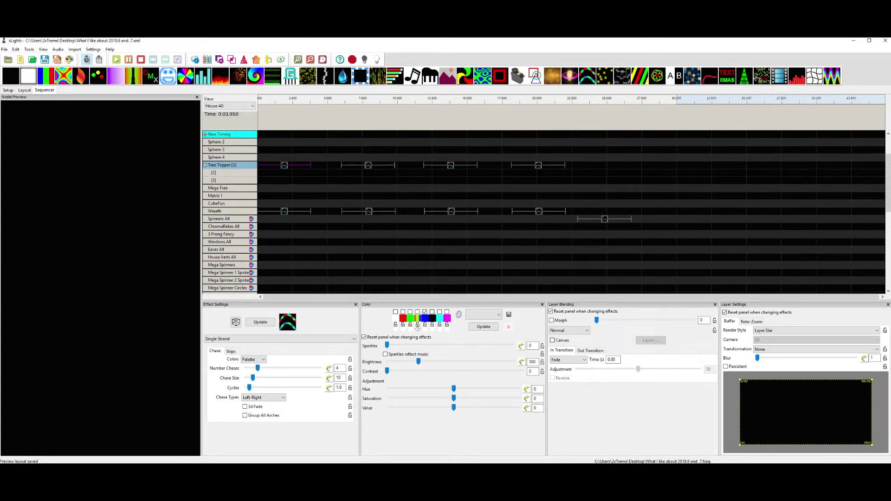
Step: View the first Tree Topper effect and the Spinners All effect in the model preview
click(284, 166)
click(607, 221)
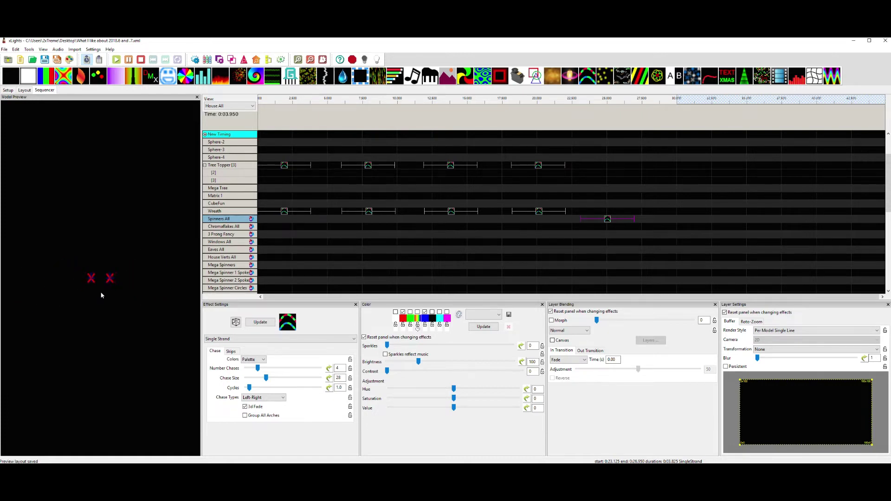
key(ctrl+s)
Step: Bring up the Notepad change list to read the bulk edit item, and move it out of view again
key(alt+Tab)
drag(790, 179, 753, 150)
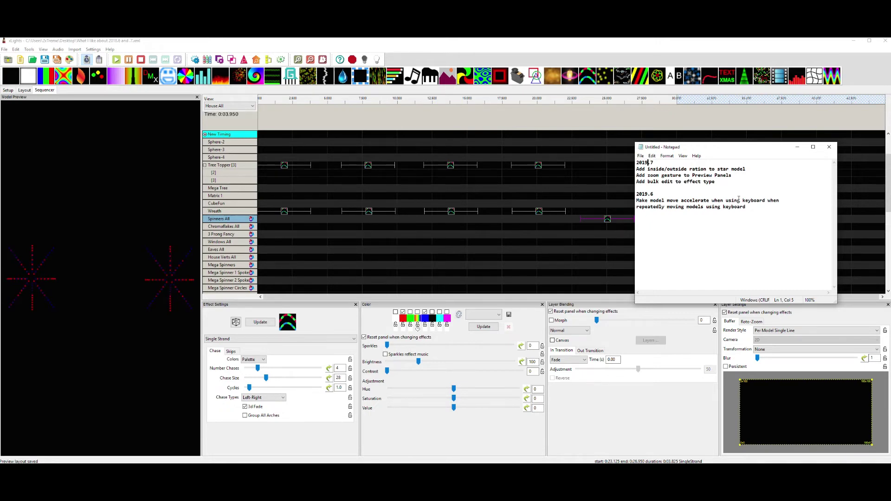
drag(701, 151, 890, 151)
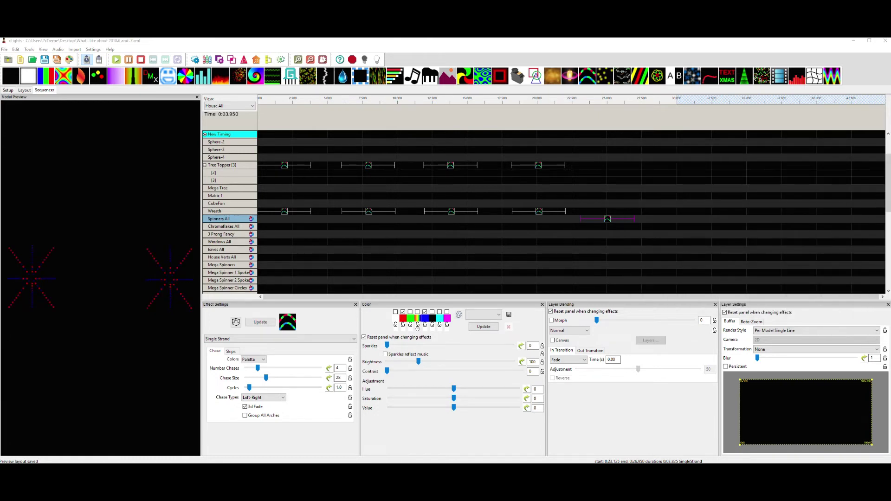
Step: Bulk edit the effect type of all four Wreath effects from Single Strand to Butterfly, and check the changed effects
click(285, 213)
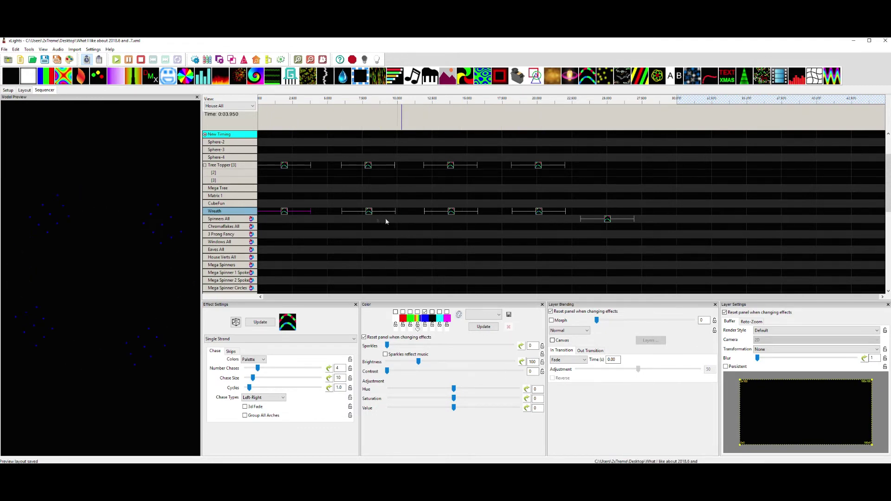
ctrl+click(371, 214)
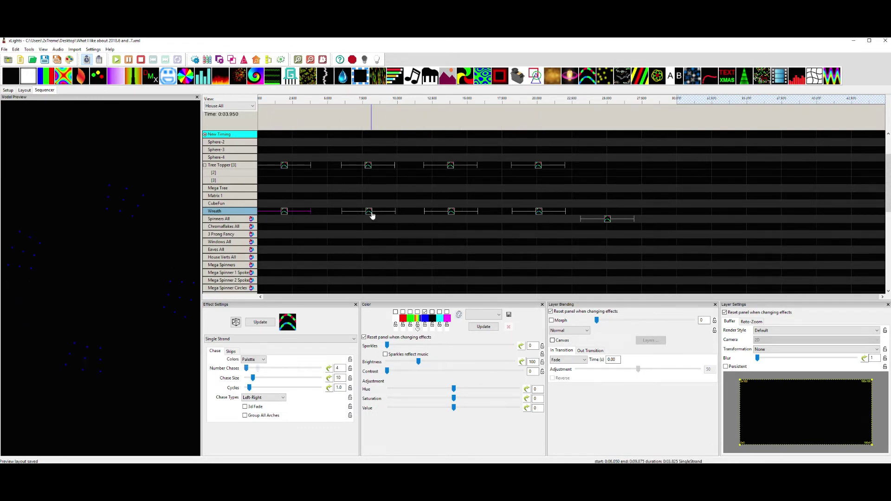
ctrl+click(450, 212)
ctrl+click(540, 212)
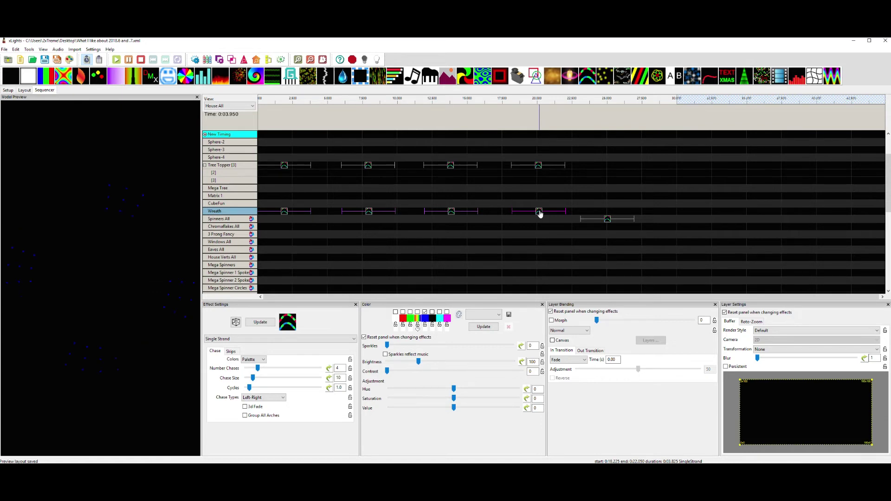
right_click(234, 340)
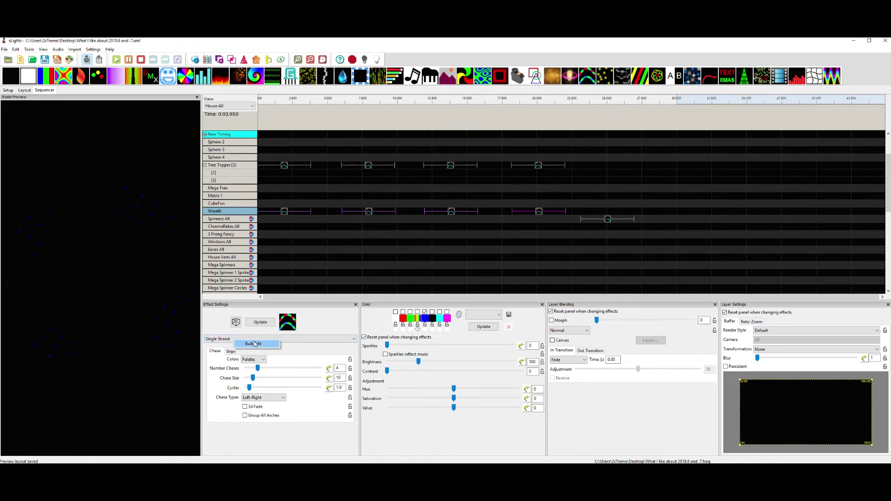
click(255, 344)
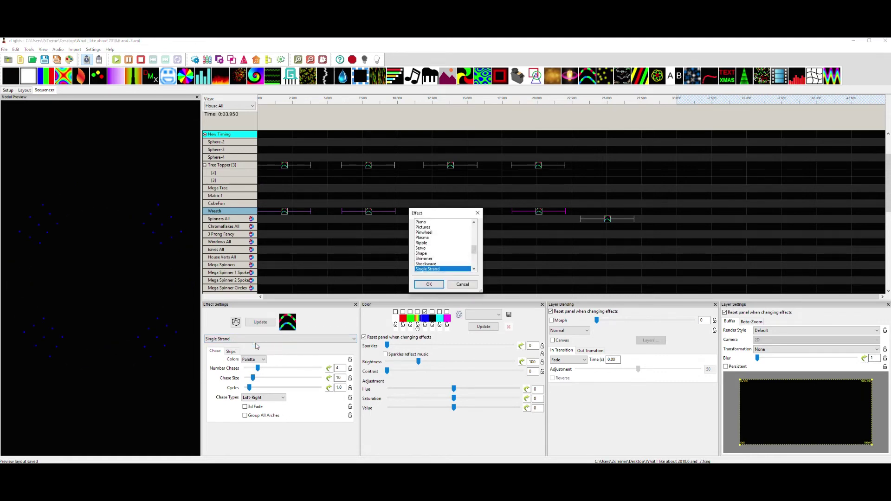
scroll(435, 264, up, 1)
scroll(435, 264, up, 7)
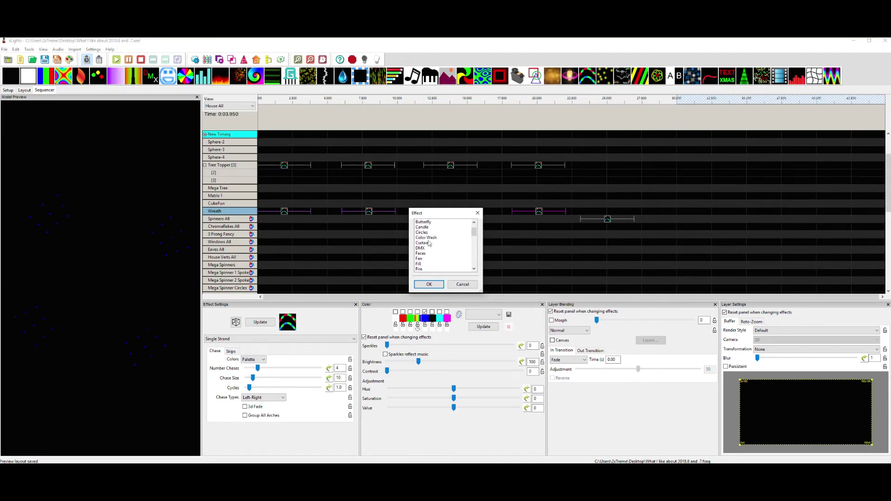
click(433, 222)
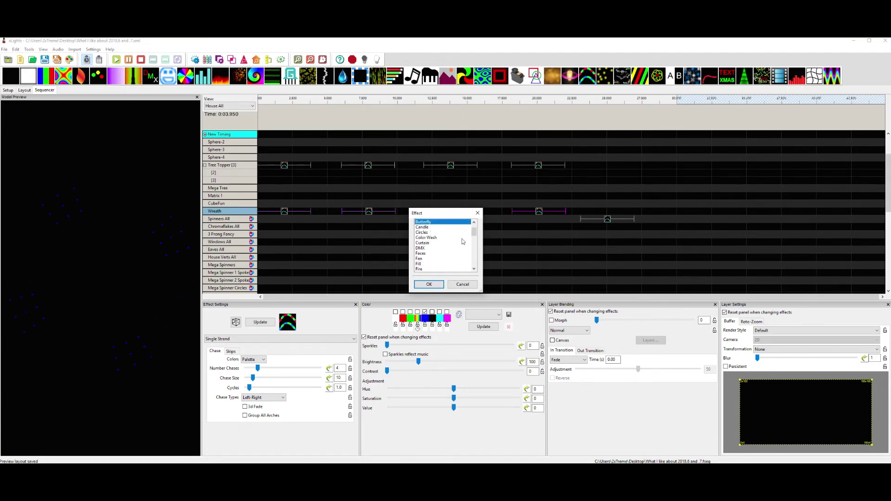
click(429, 285)
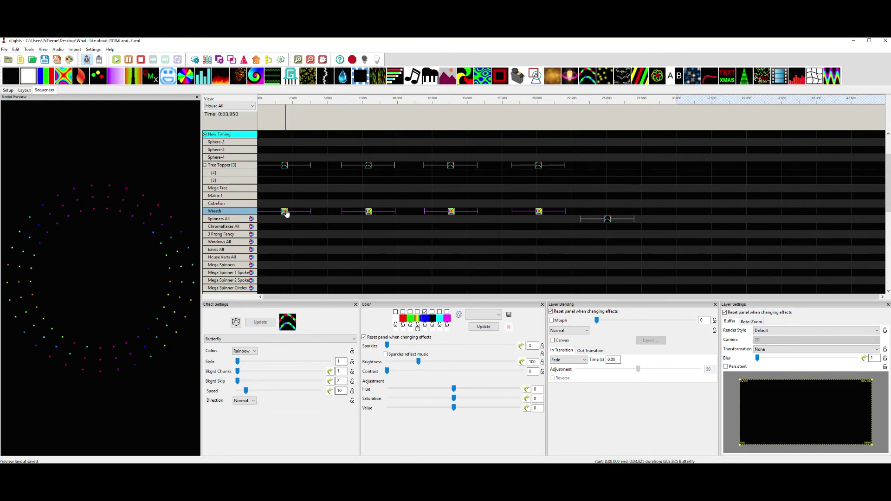
click(369, 212)
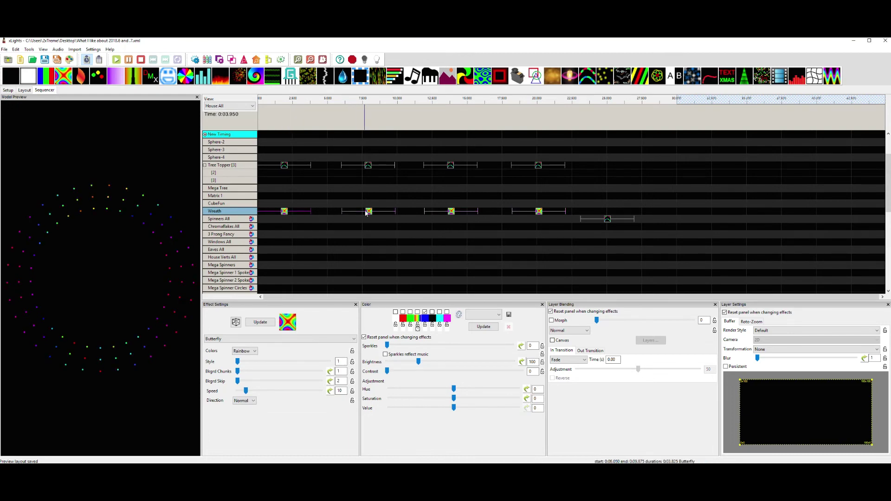
Step: Select all four Wreath effects and bulk edit their effect type to Single Strand
drag(277, 227, 529, 205)
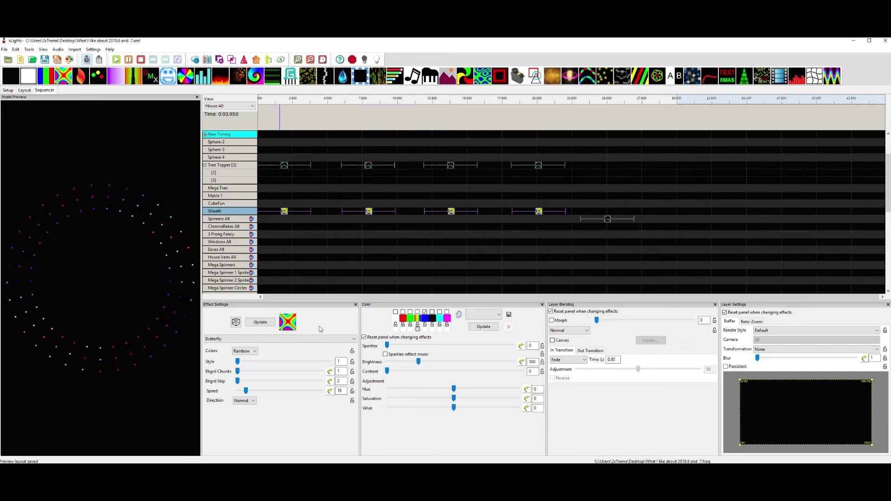
right_click(255, 342)
click(272, 345)
scroll(452, 260, down, 10)
scroll(452, 263, down, 3)
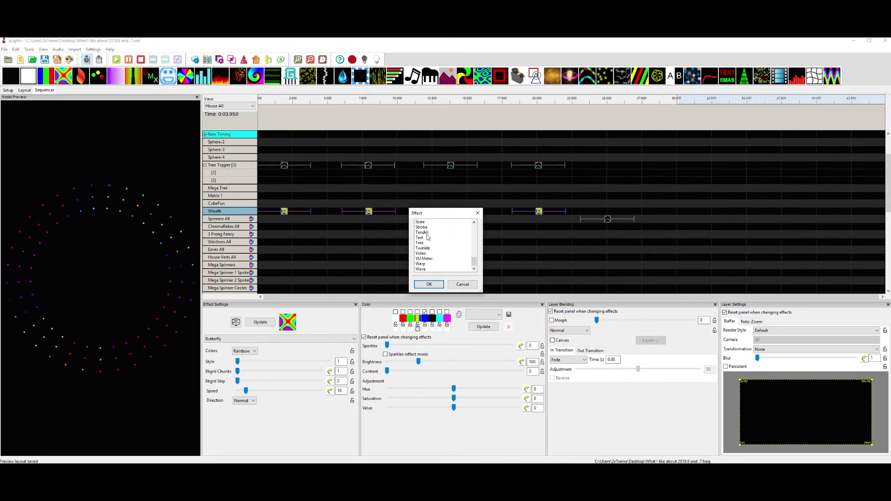
scroll(431, 251, up, 1)
scroll(431, 251, up, 1)
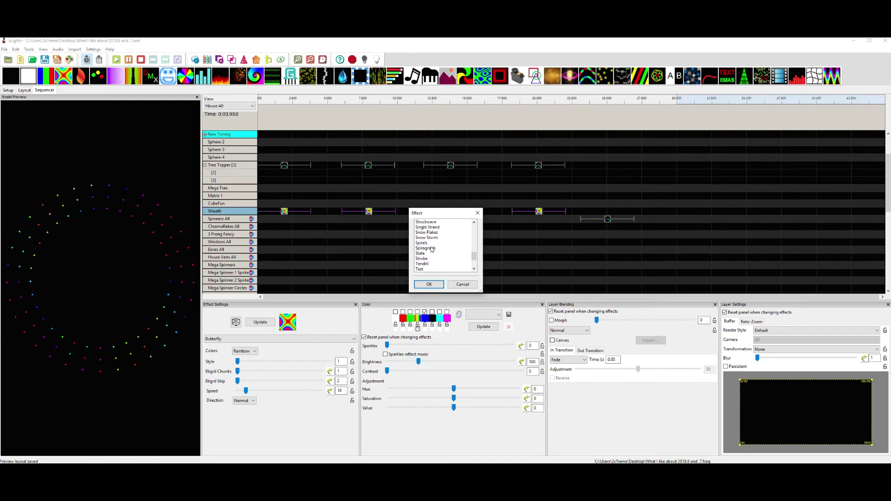
click(436, 227)
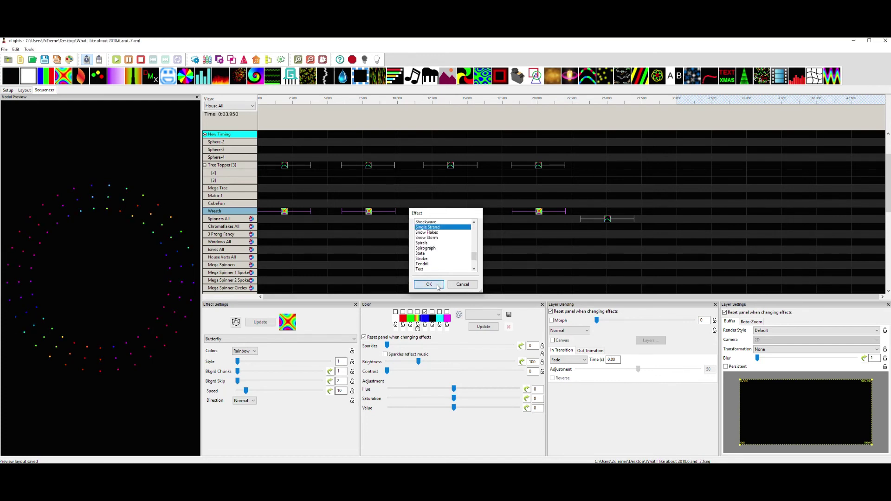
click(434, 284)
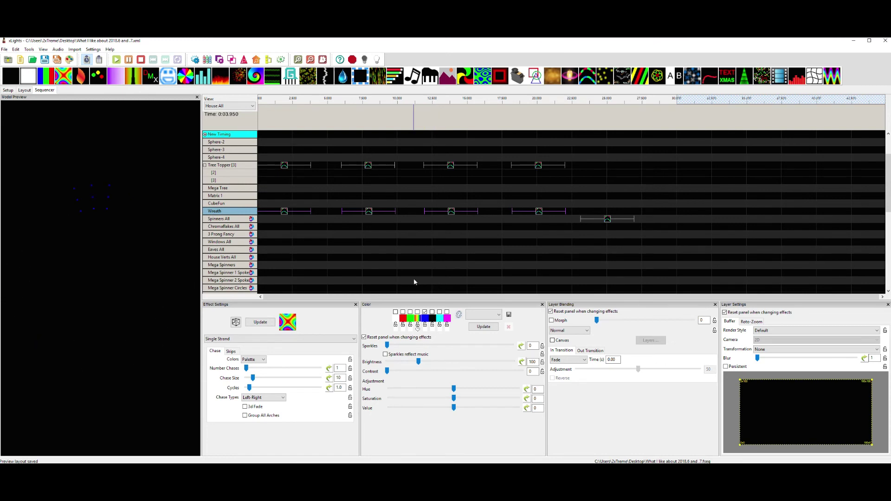
Step: Bulk edit the number of chases to 4 for the selected Wreath effects
right_click(258, 370)
click(278, 372)
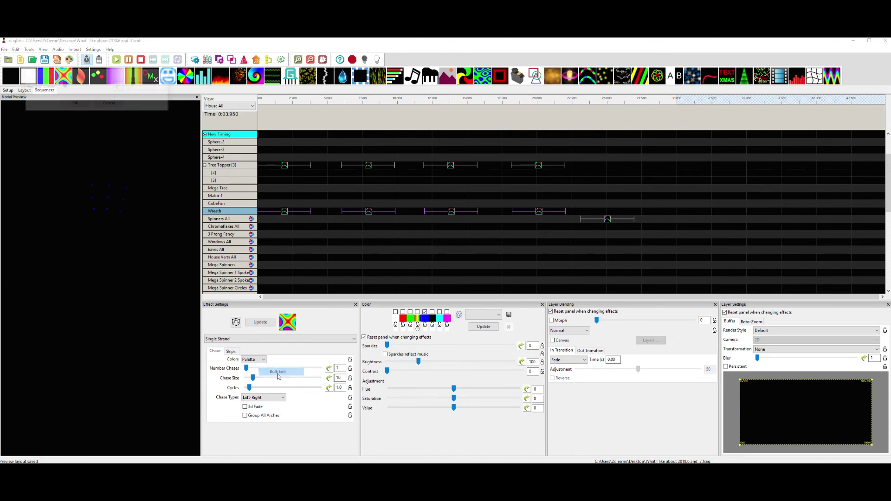
double_click(138, 87)
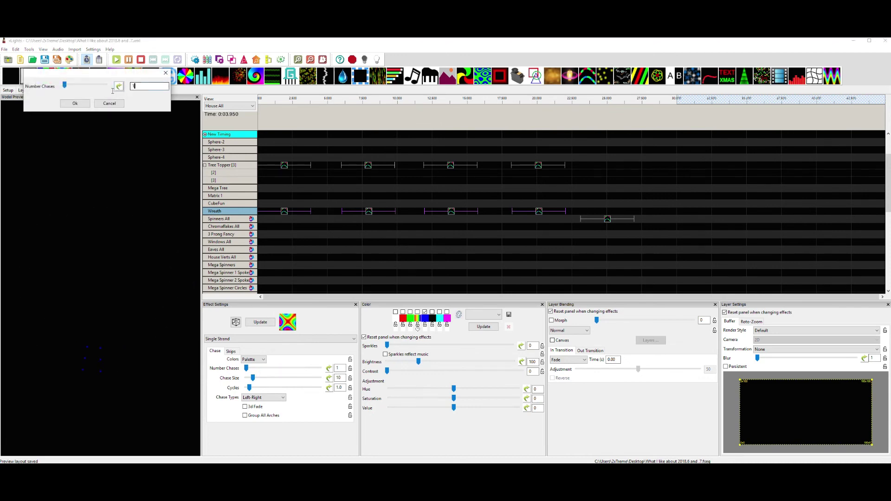
text(4)
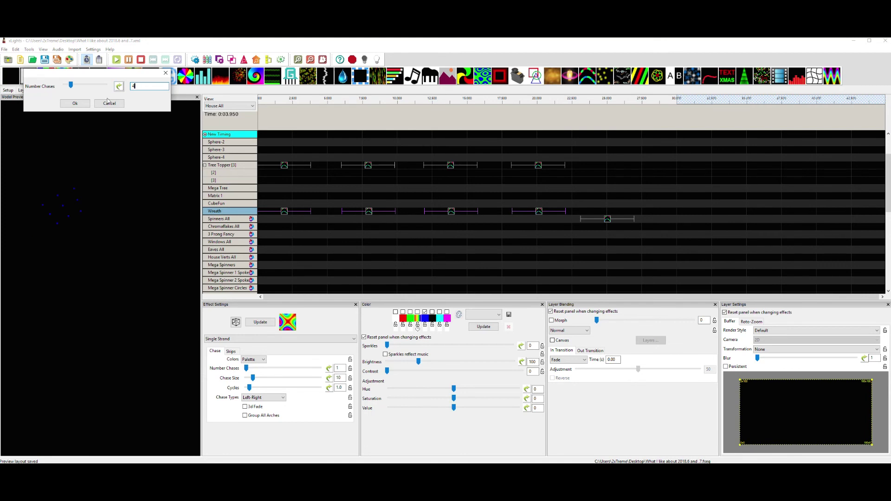
click(75, 103)
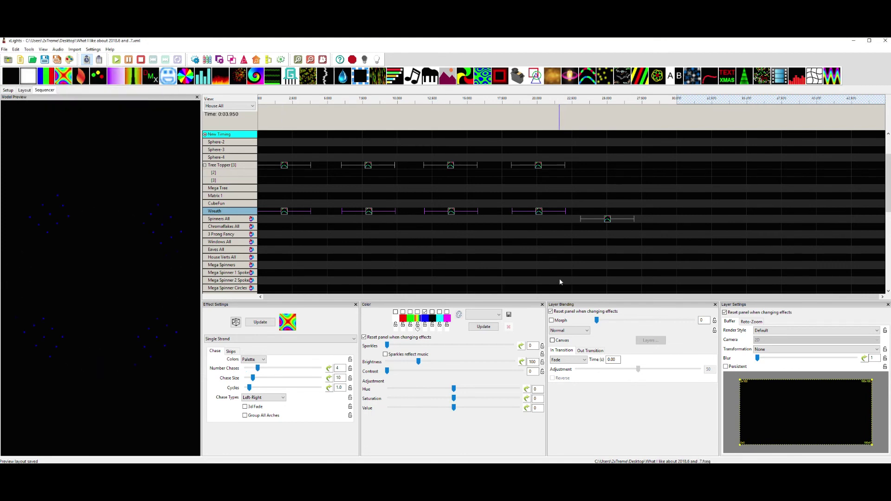